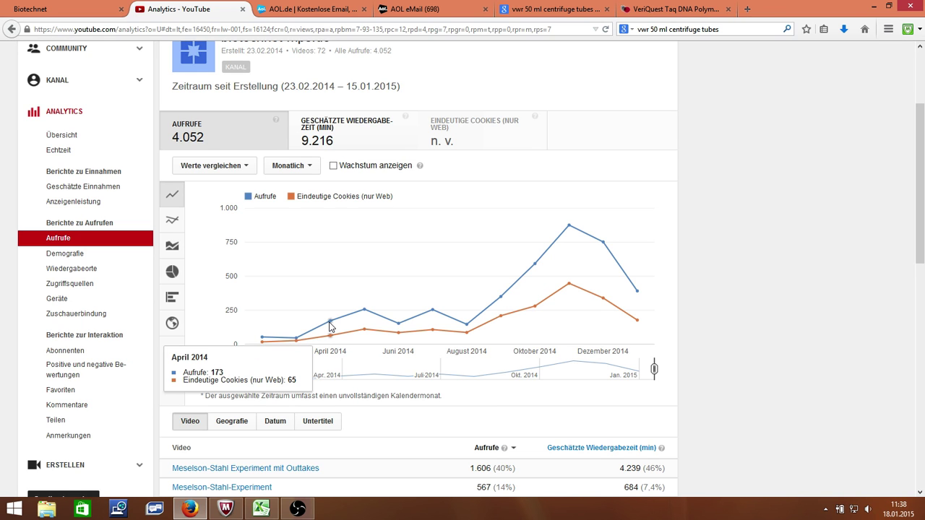
- In the Excel workbook, clear the existing month dates from column B
click(263, 509)
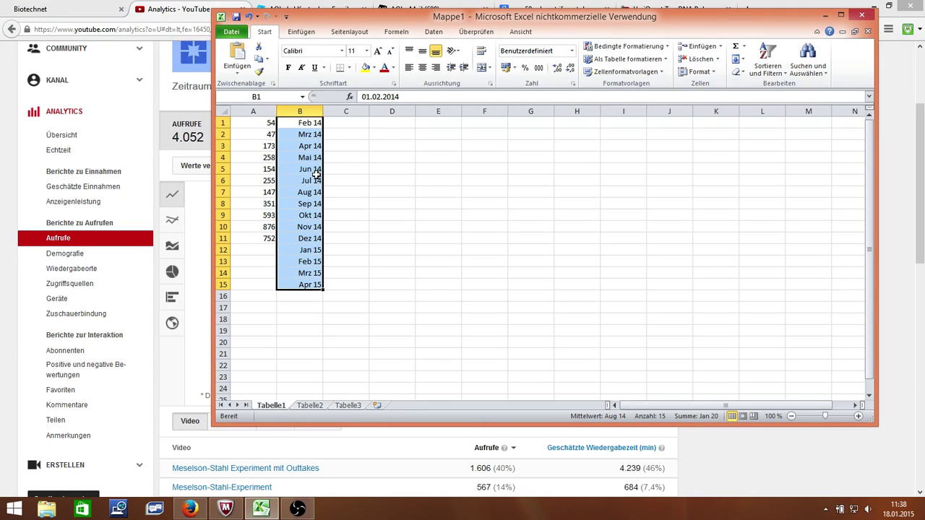
click(317, 123)
drag(316, 122, 305, 282)
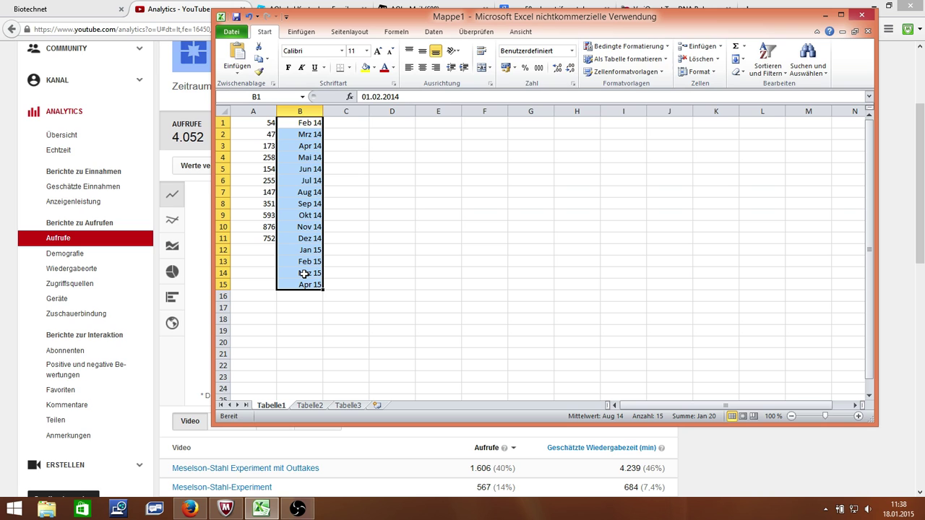
key(BackSpace)
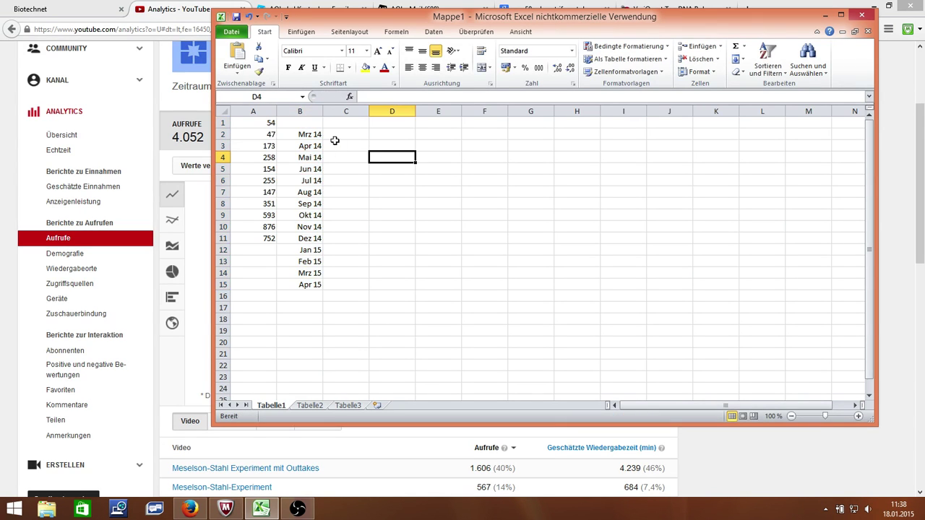
click(310, 126)
drag(309, 126, 310, 293)
key(Delete)
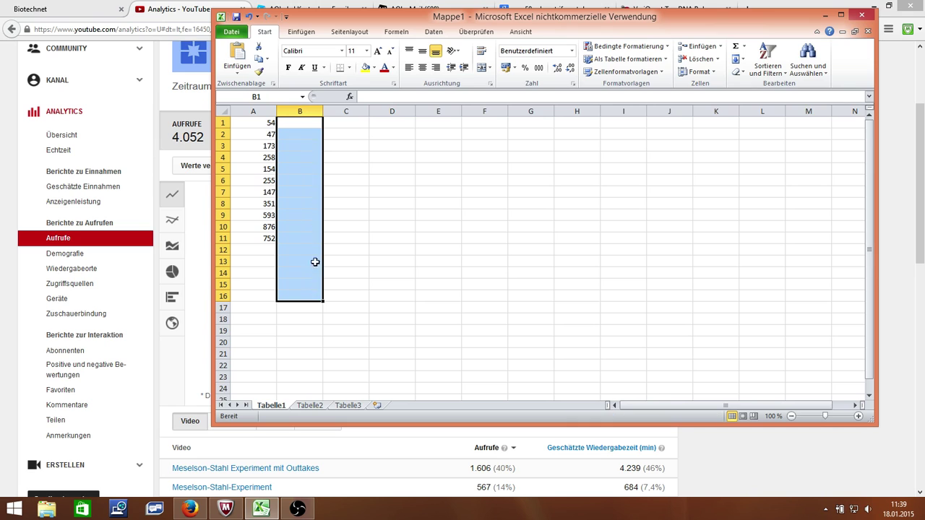
- Enter Feb 14 in B1 and fill the months down to Okt 15 in B21
click(293, 124)
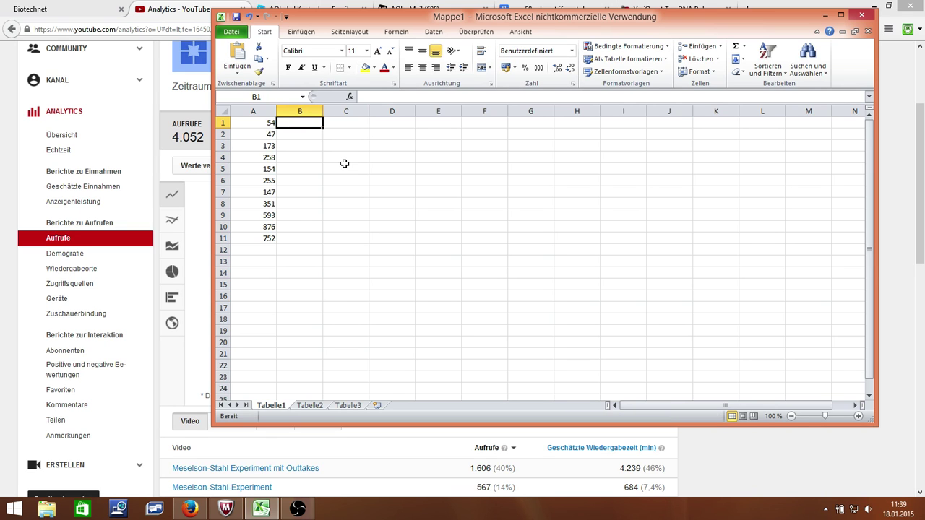
text(Feb 14)
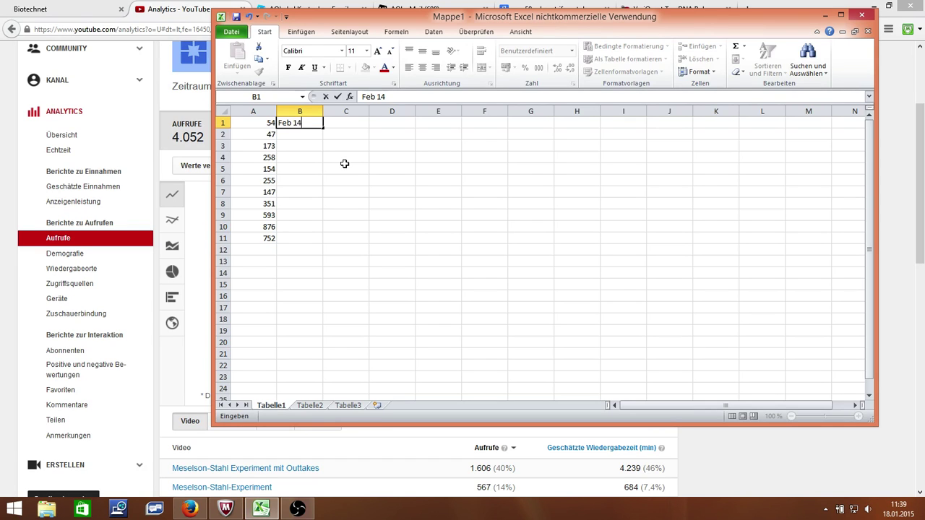
key(Return)
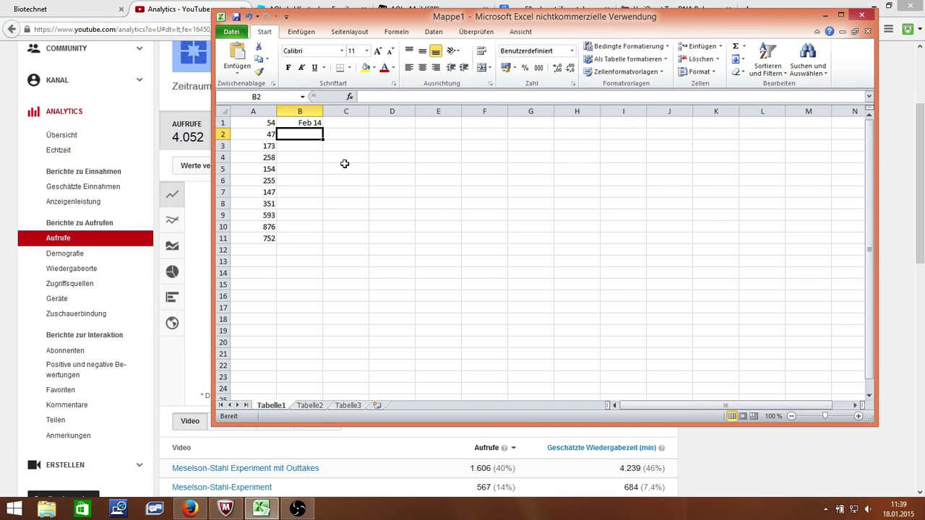
click(317, 125)
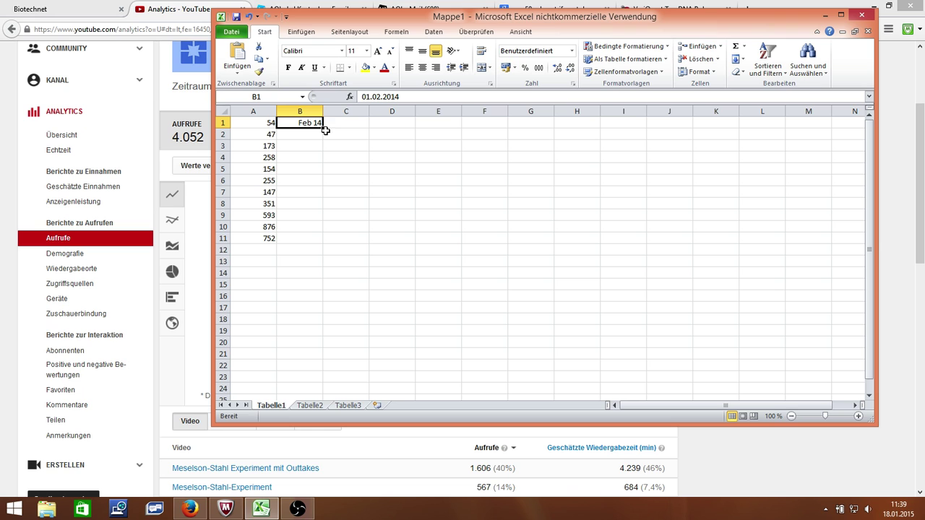
drag(323, 127, 323, 359)
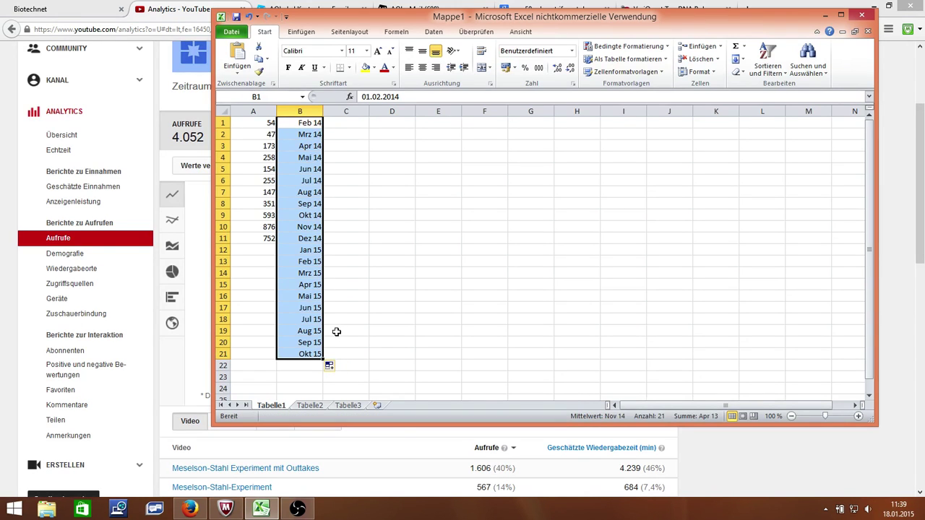
click(263, 124)
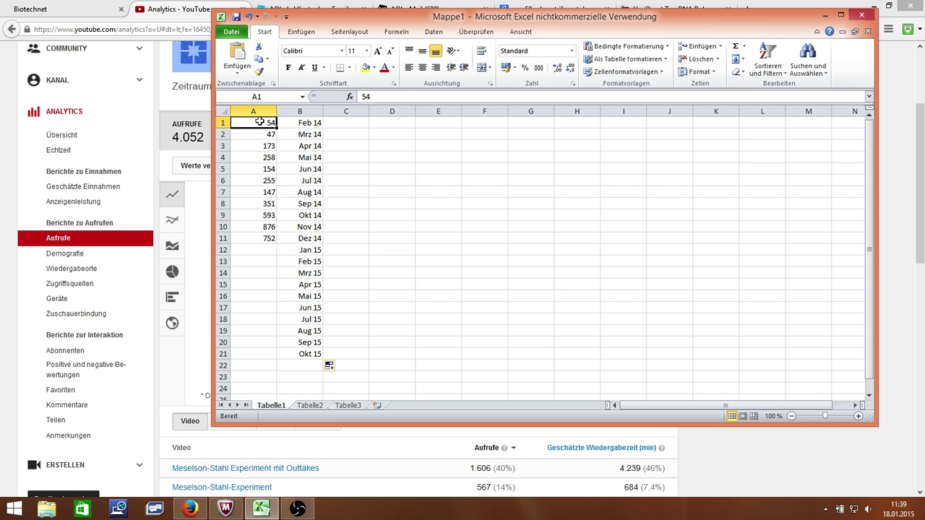
- Insert a 2D clustered column chart (Einfügen > Säule) from the range A1:B11
drag(259, 121, 304, 236)
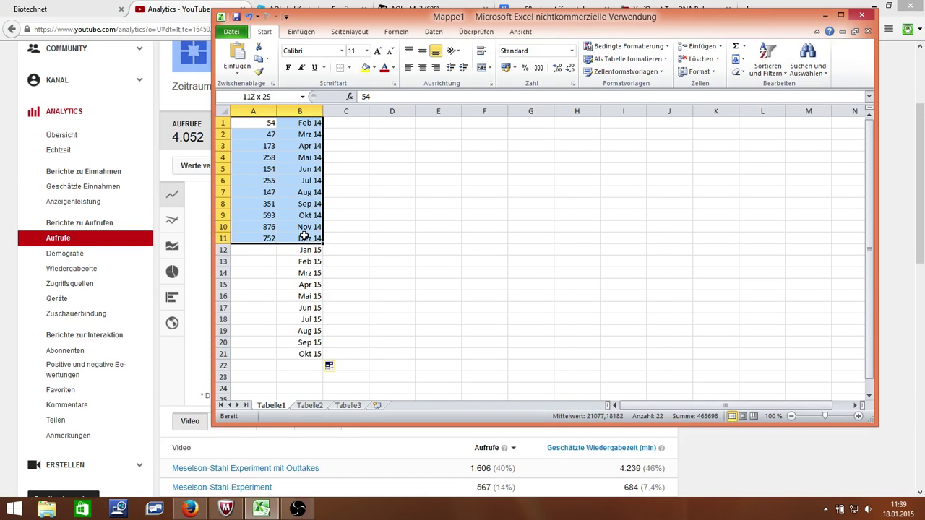
drag(304, 236, 304, 236)
click(314, 32)
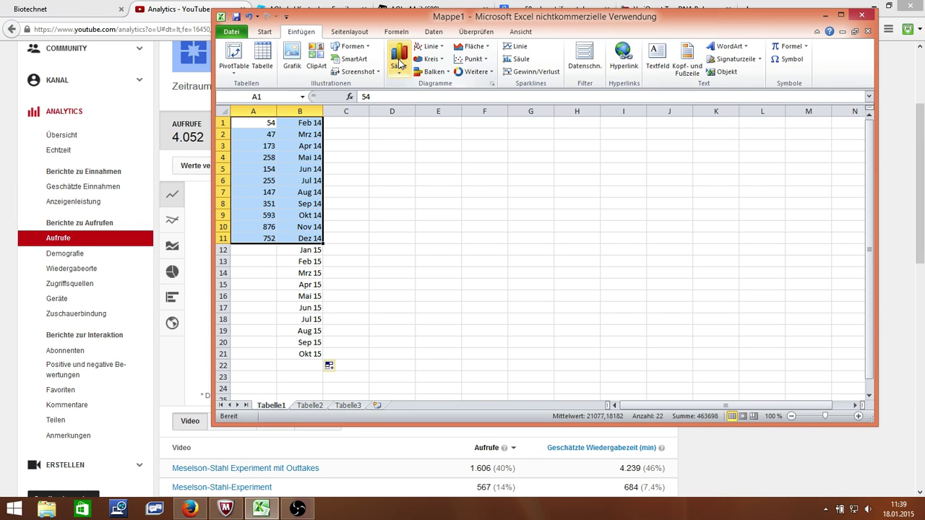
click(401, 64)
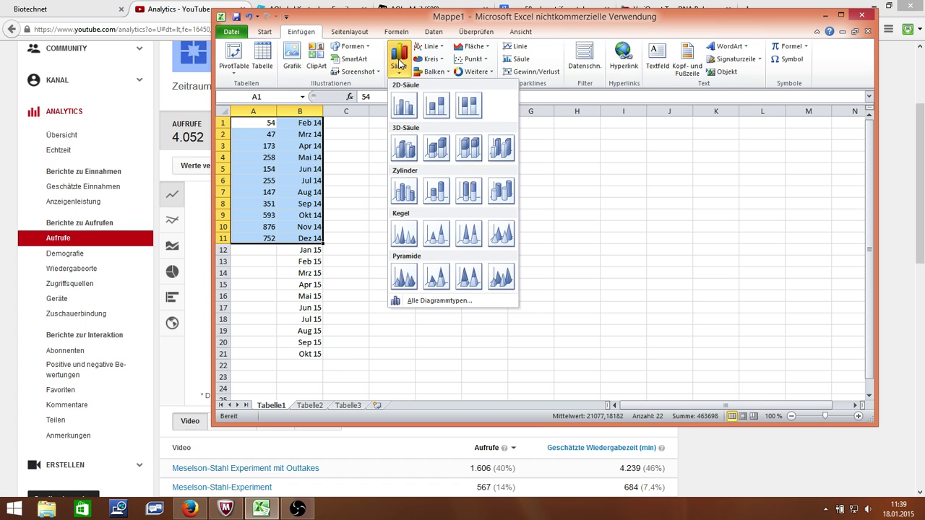
click(404, 106)
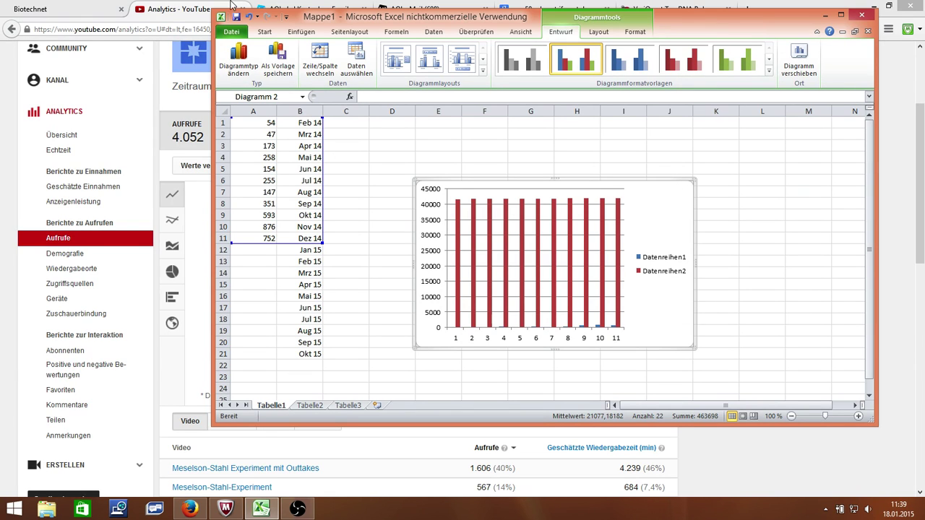
- Undo the two-series chart and insert a clustered column chart of only A1:A11
click(248, 16)
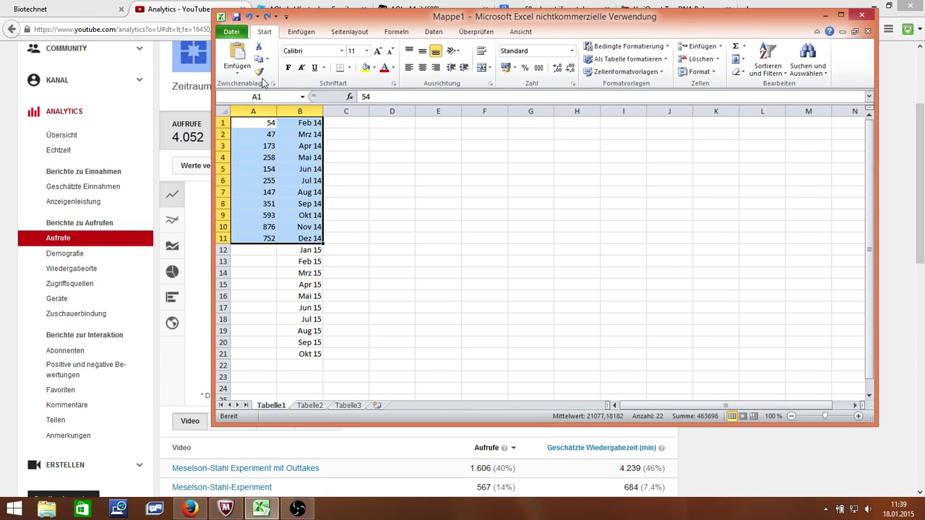
click(257, 119)
drag(258, 119, 254, 238)
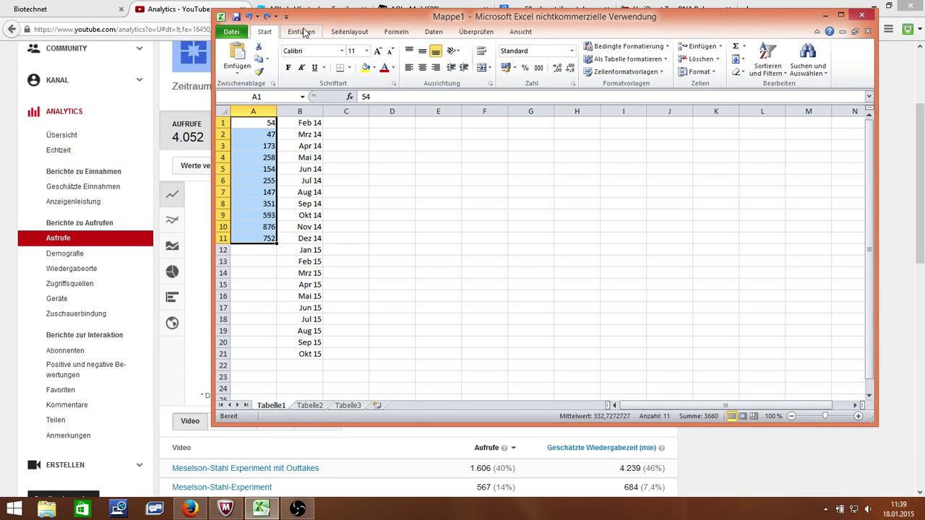
click(302, 32)
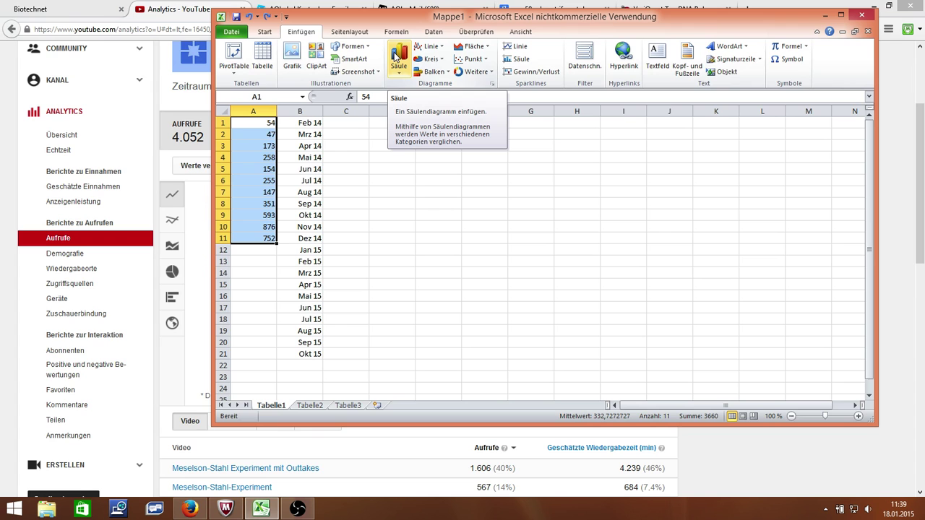
click(396, 57)
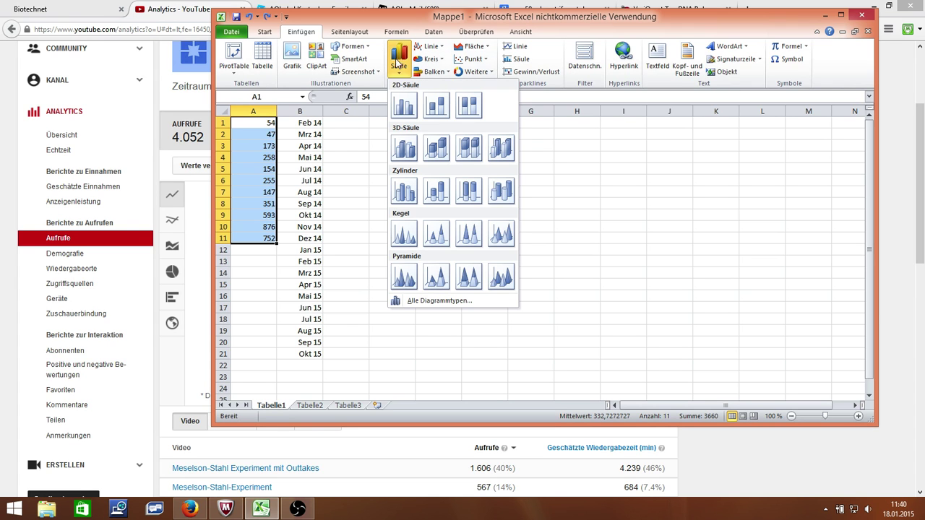
click(402, 108)
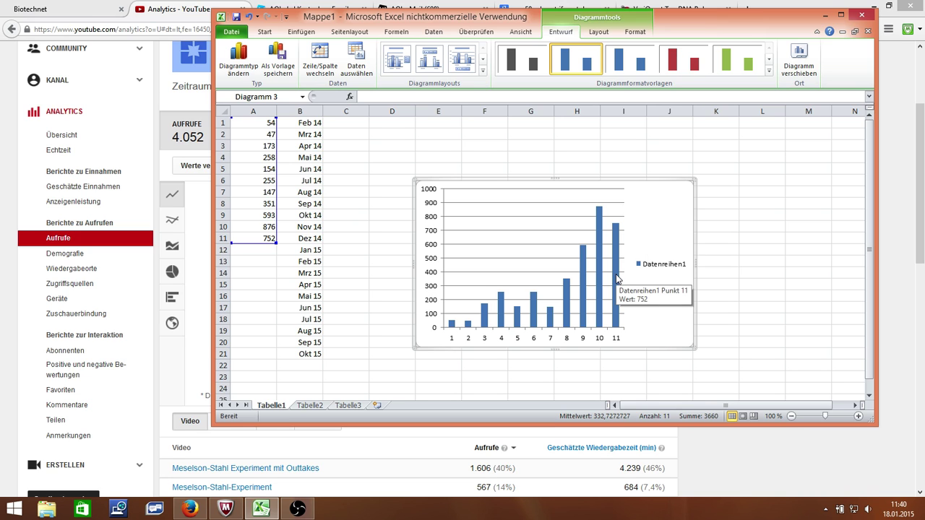
- Add an exponential trendline with equation and R², placing the label at the chart's upper right
right_click(615, 273)
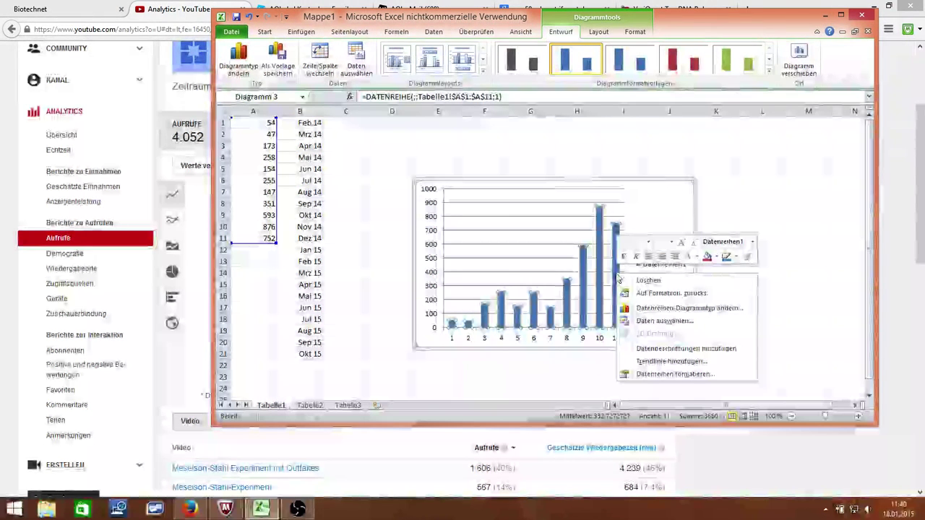
click(645, 362)
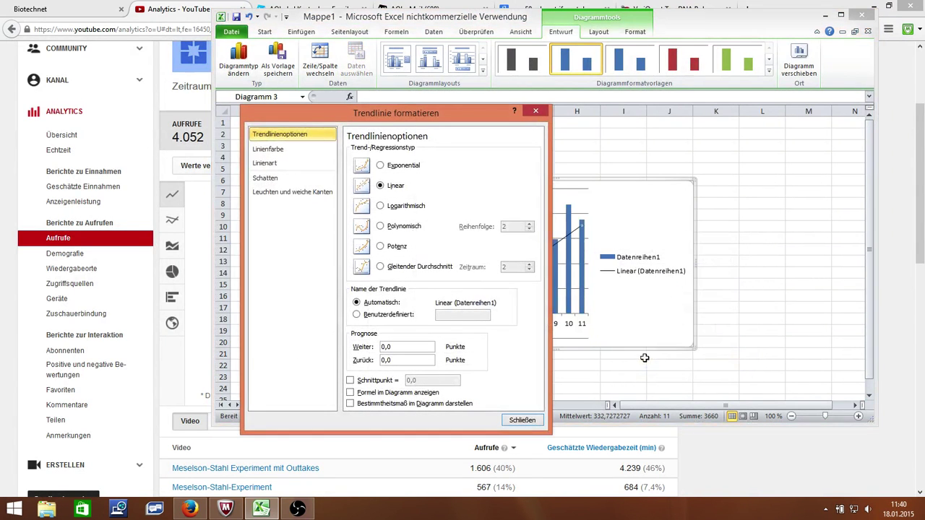
click(380, 165)
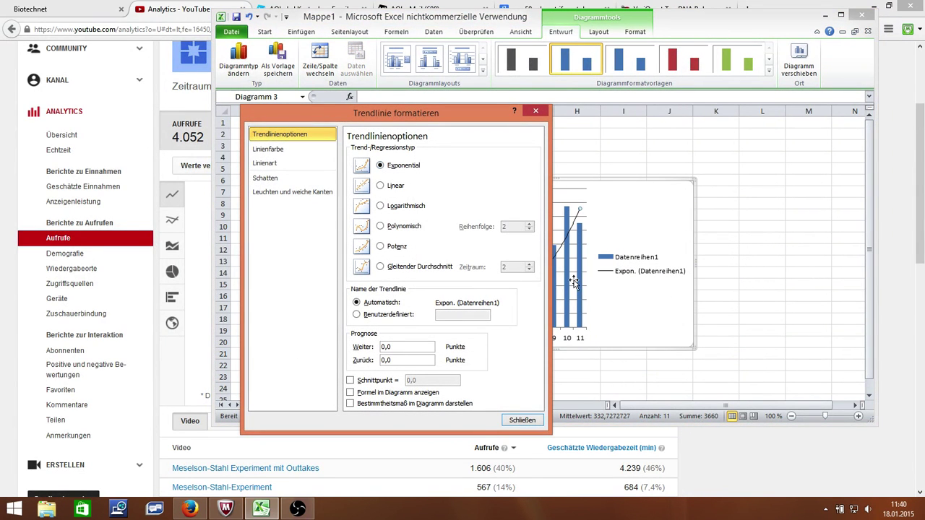
click(351, 392)
click(351, 404)
click(520, 419)
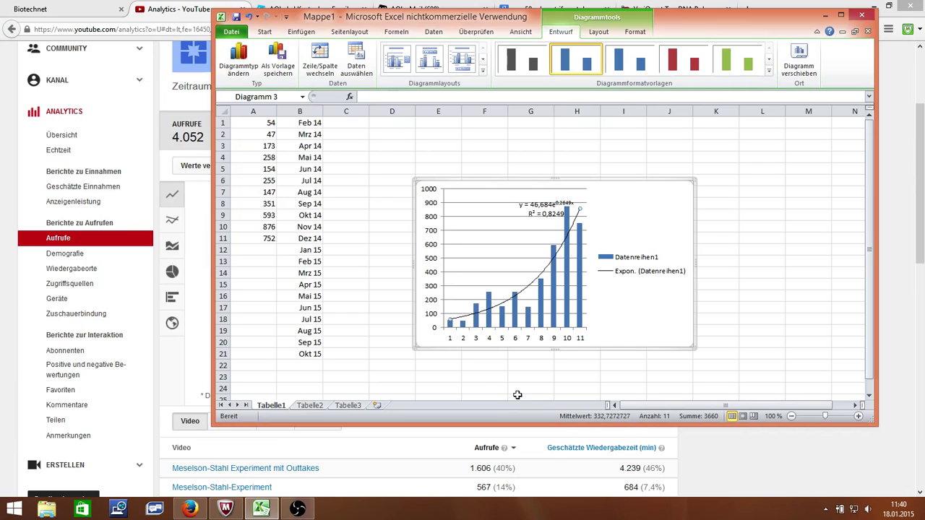
drag(540, 211, 647, 201)
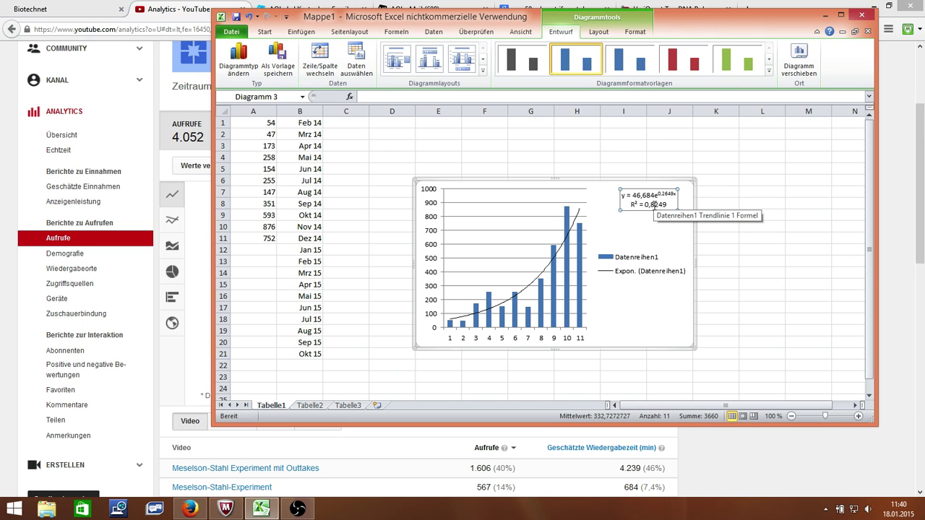
click(340, 122)
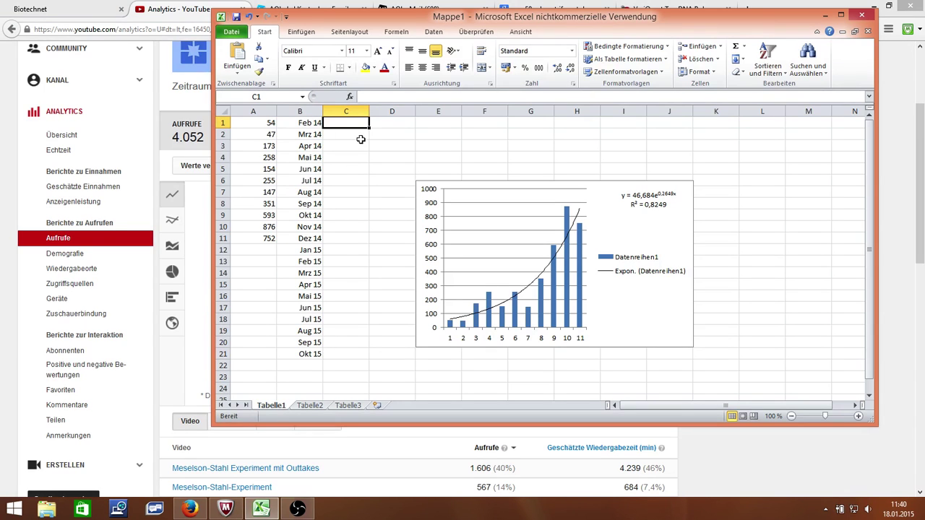
- Number the months 1 to 21 in column C
text(1)
key(Return)
text(2)
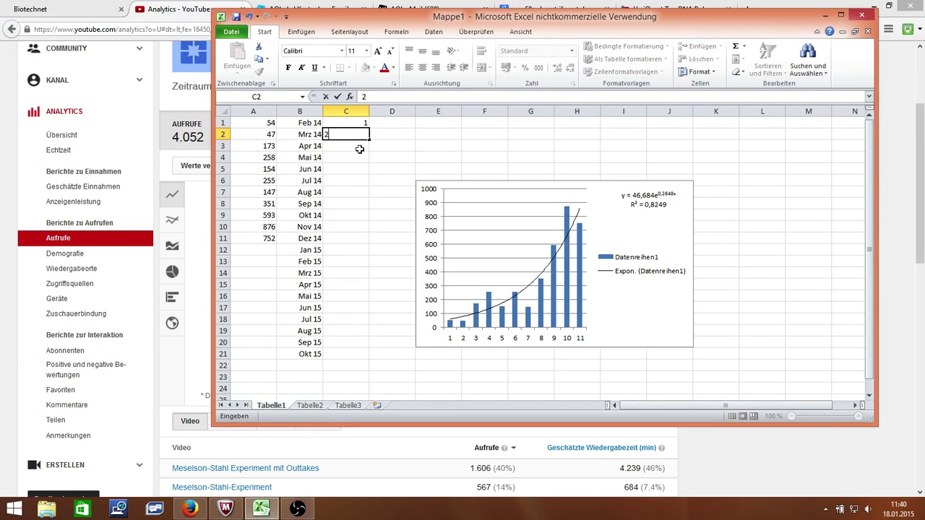
key(Return)
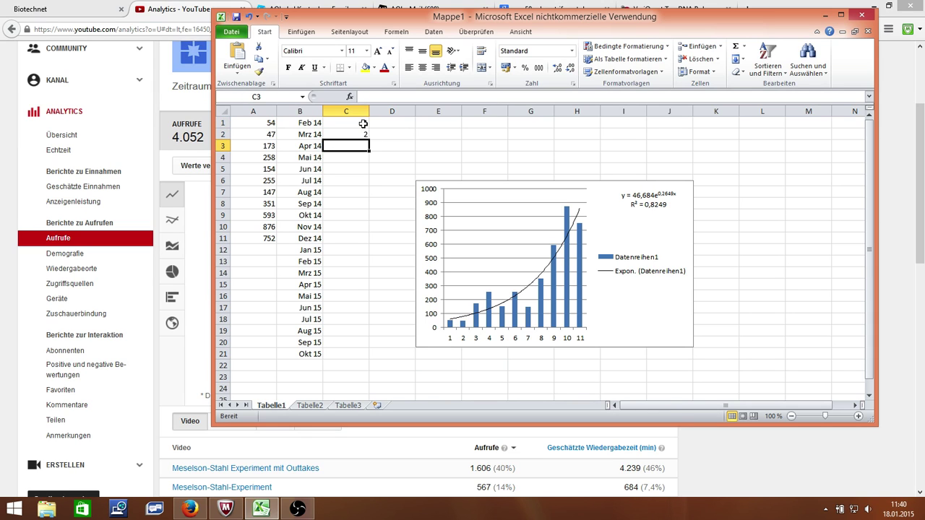
drag(362, 124, 352, 362)
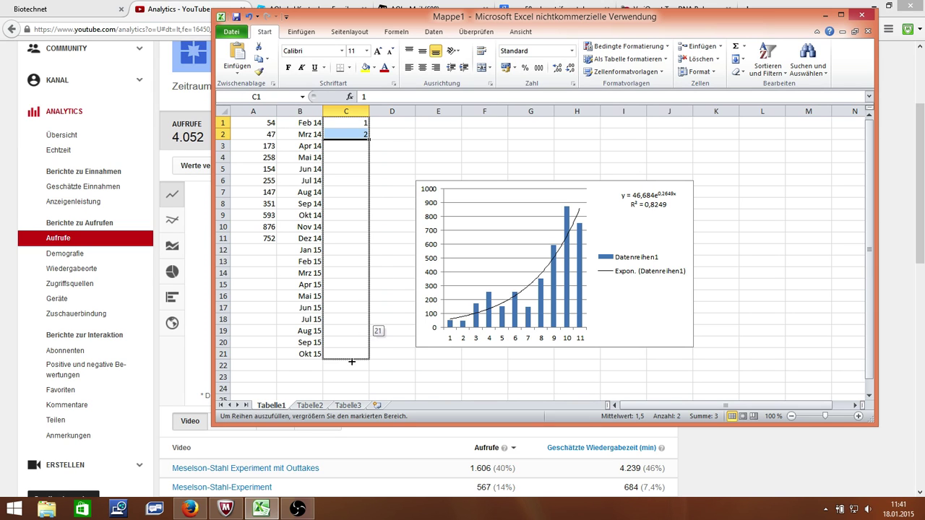
- Move the chart further right and enter =46,7*EXP(0,265*C1) in D1
click(400, 121)
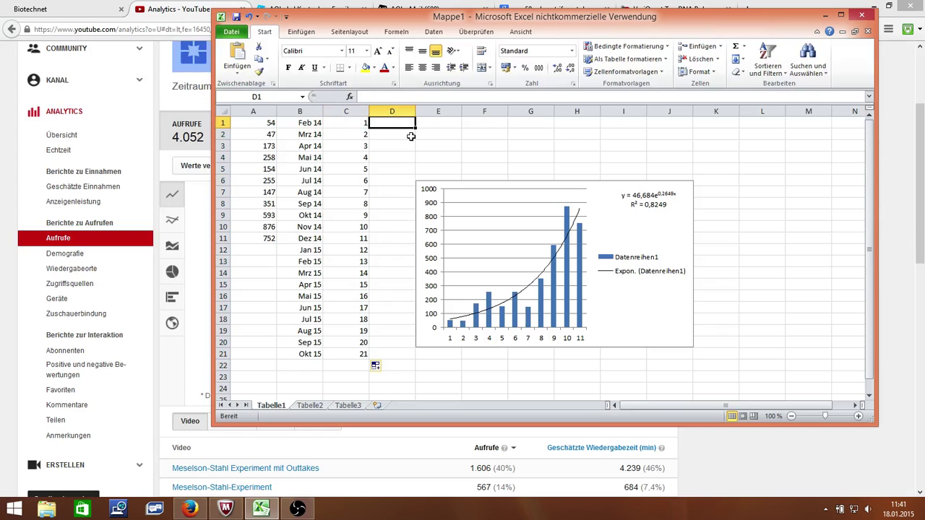
drag(607, 188, 702, 189)
click(387, 124)
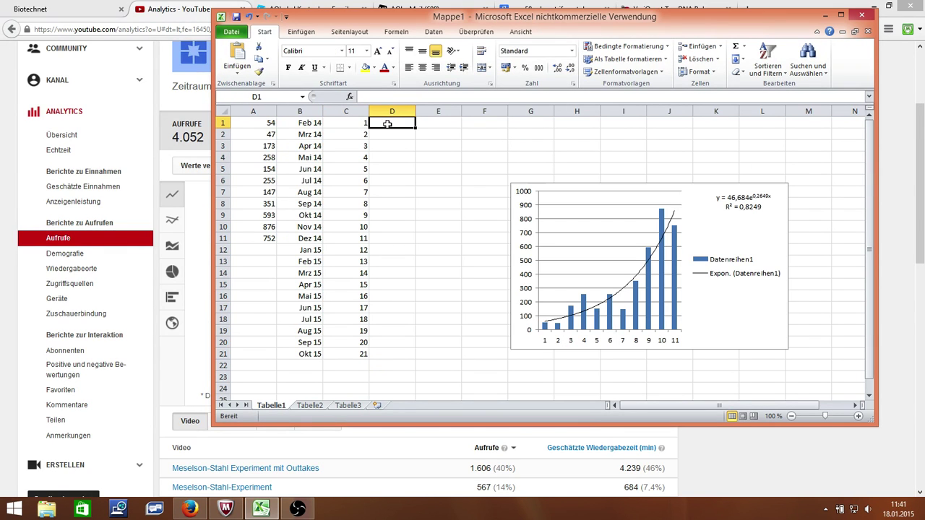
text(=46,)
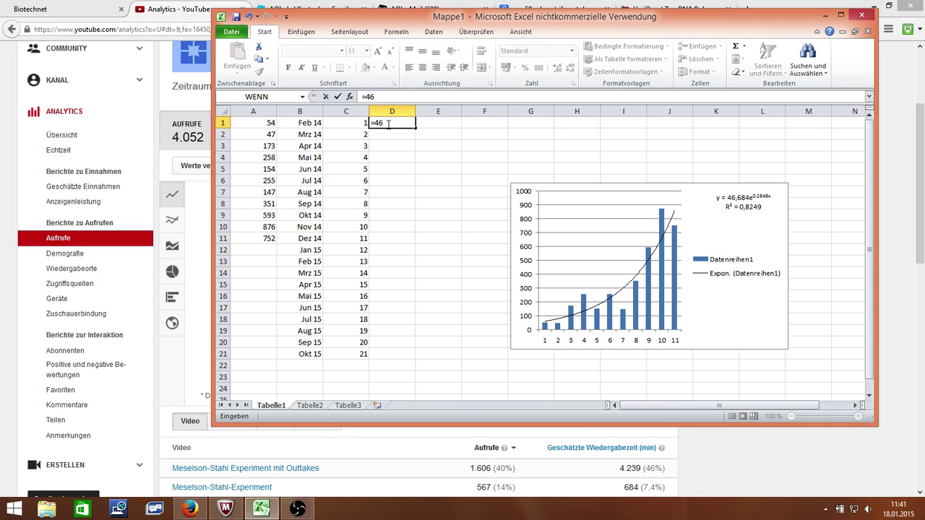
text(7*)
text(exp)
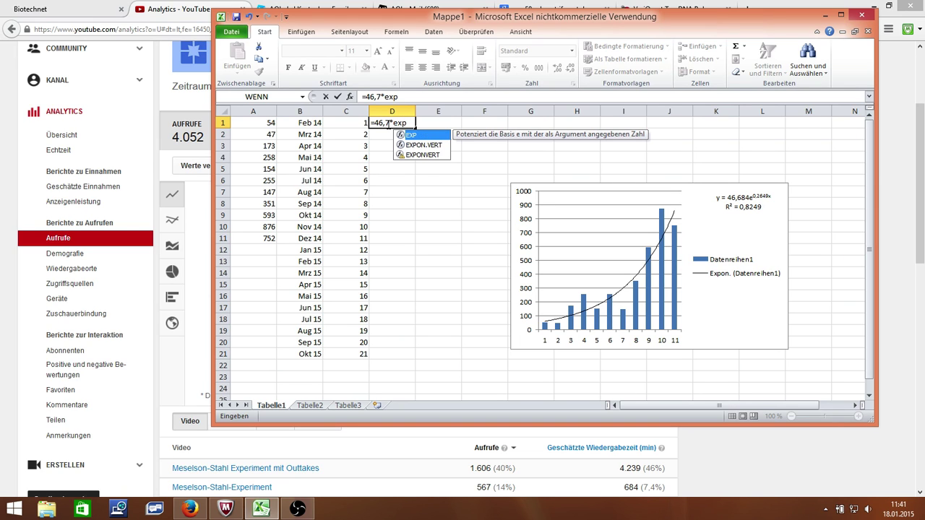
text(()
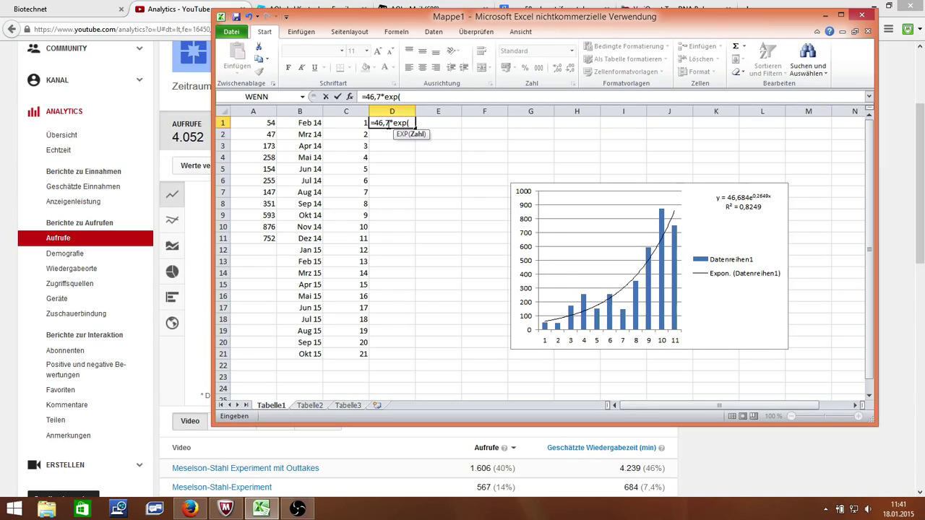
text(0,2)
text(65*C1)
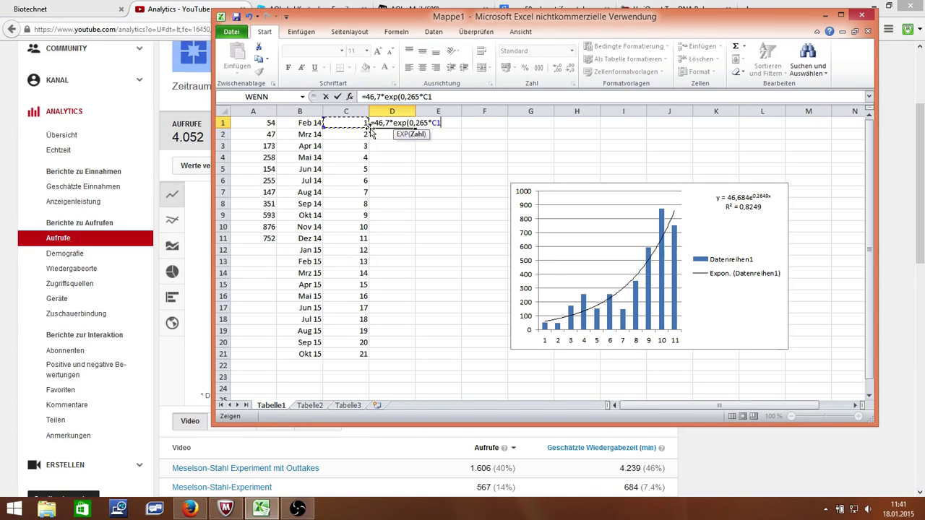
text())
key(Return)
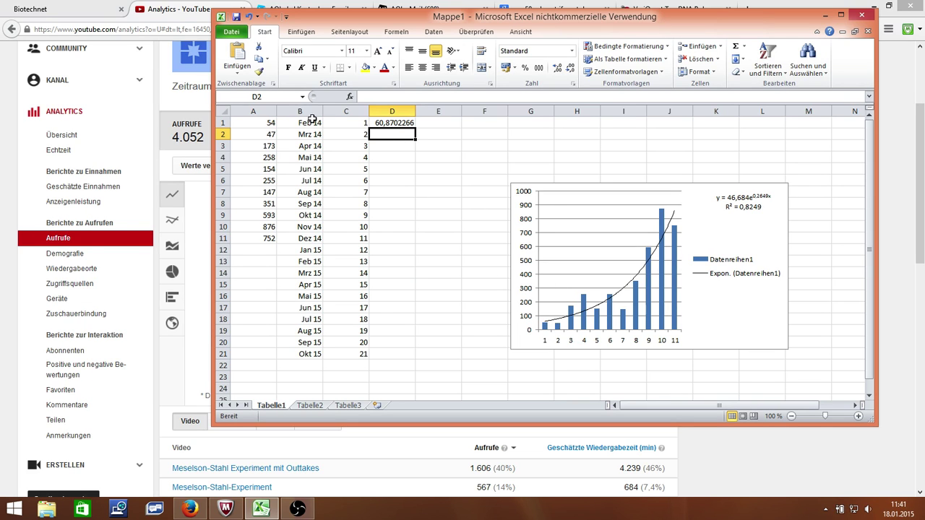
- Fill D1's projection formula down to D21, reaching 12194,547 for Okt 15
click(400, 123)
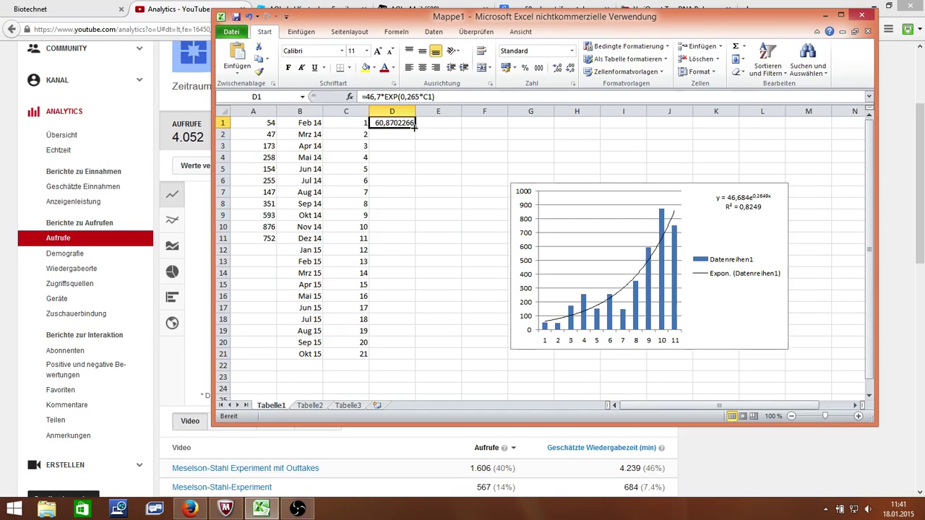
drag(416, 128, 415, 244)
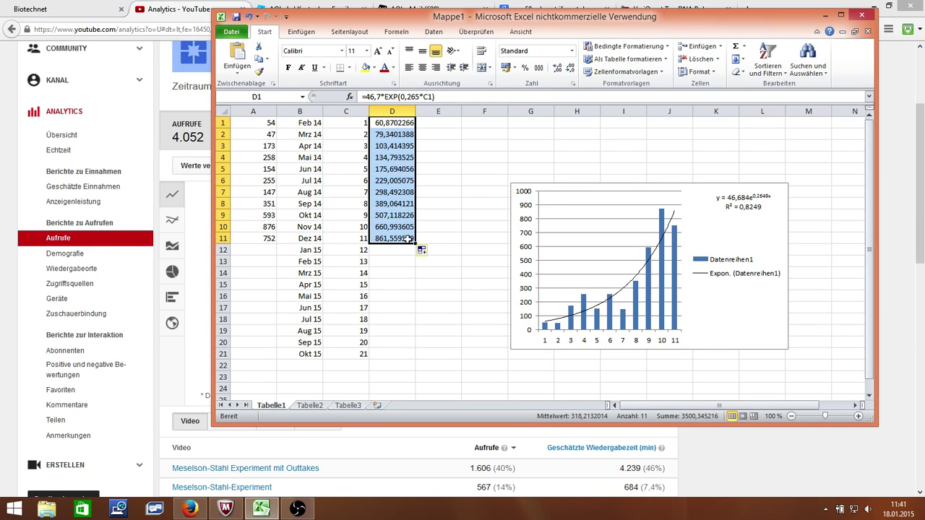
drag(415, 244, 418, 355)
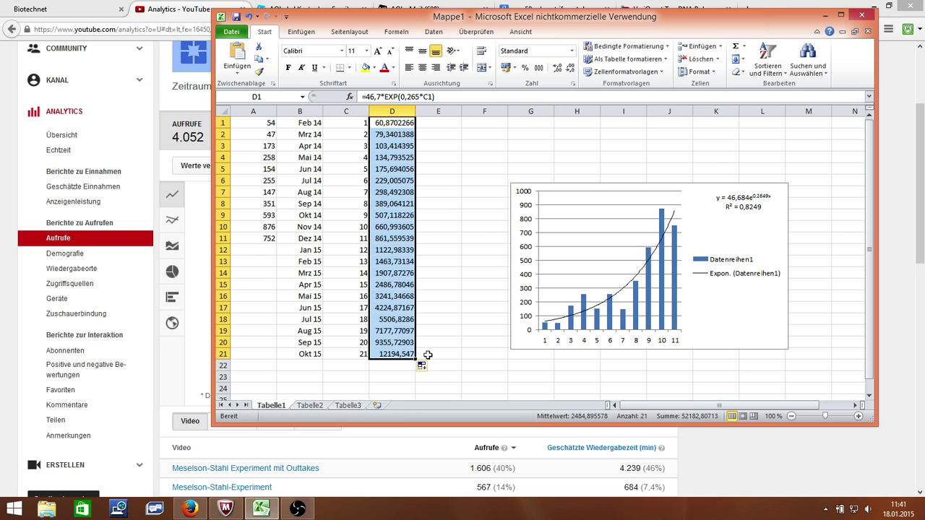
click(421, 354)
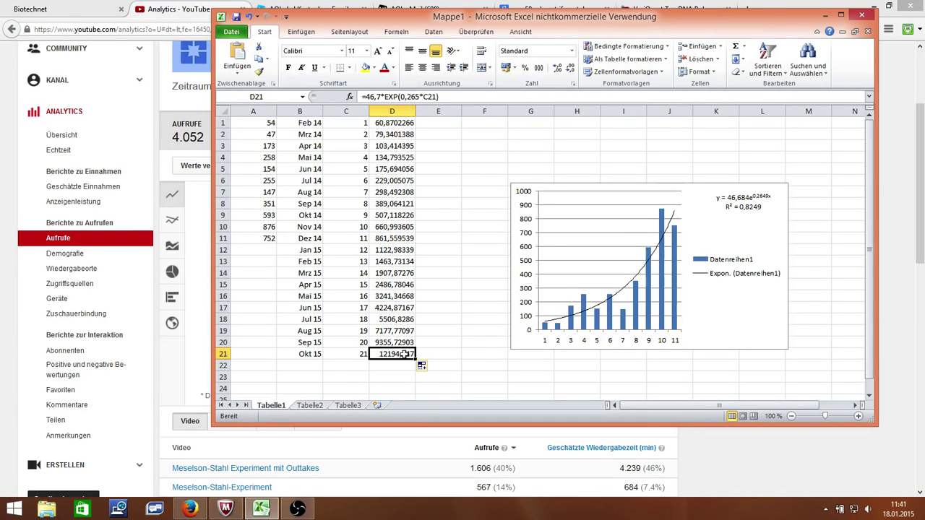